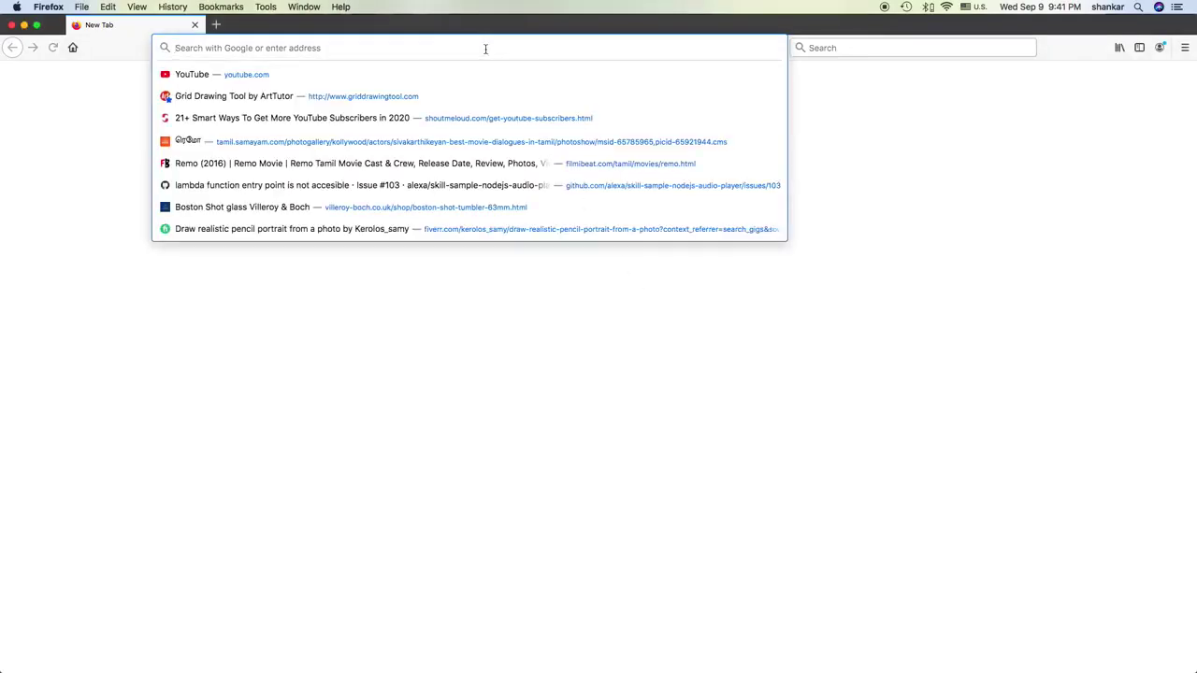
Go to griddrawingtool.com and start the tool to reach the Step 1 upload page.
{"action": "type", "text": "gi"}
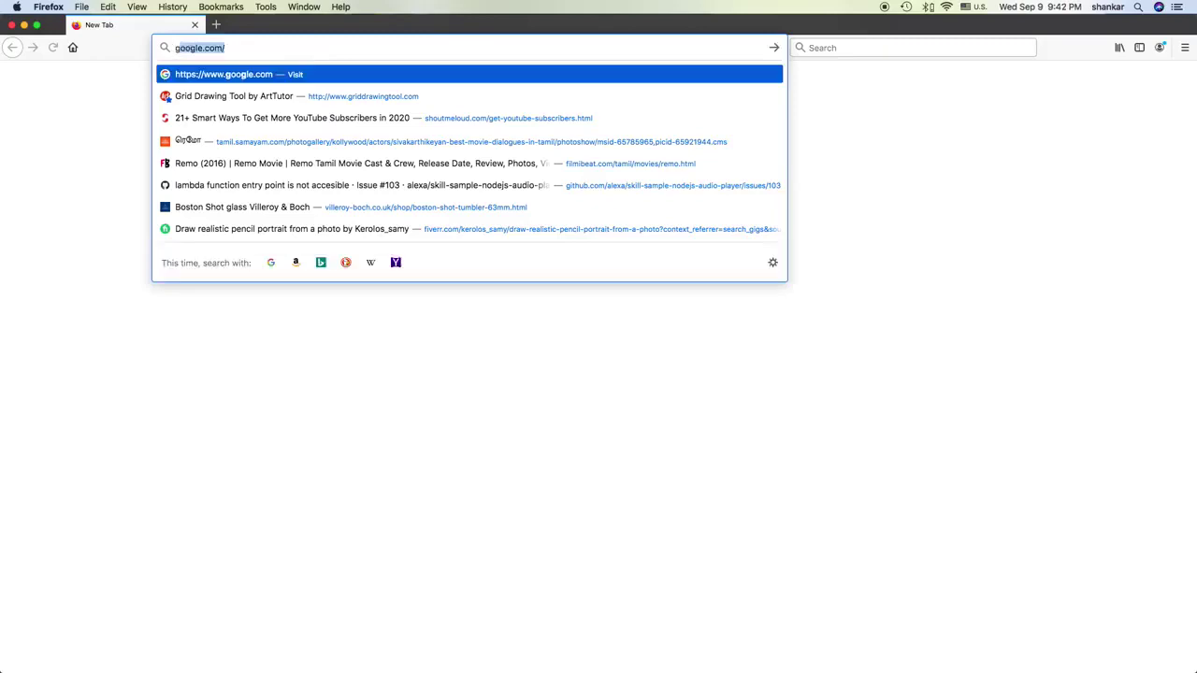
{"action": "key", "text": "BackSpace"}
{"action": "type", "text": "riddrawingt"}
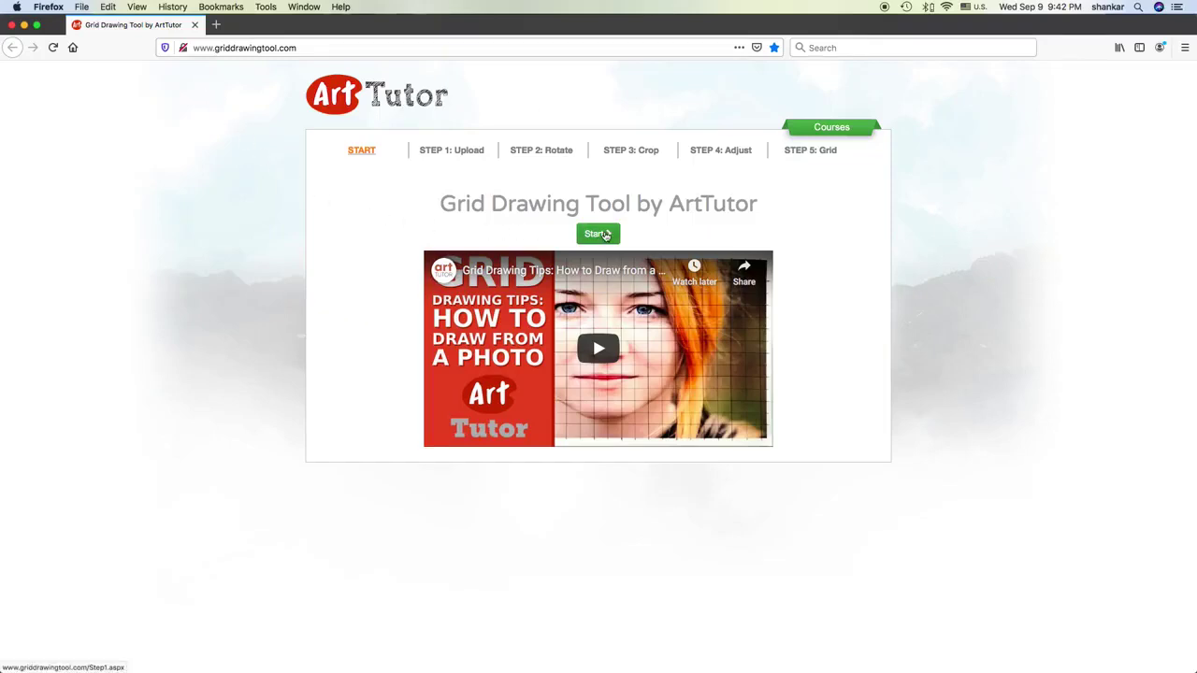
{"action": "left_click", "coordinate": [604, 234]}
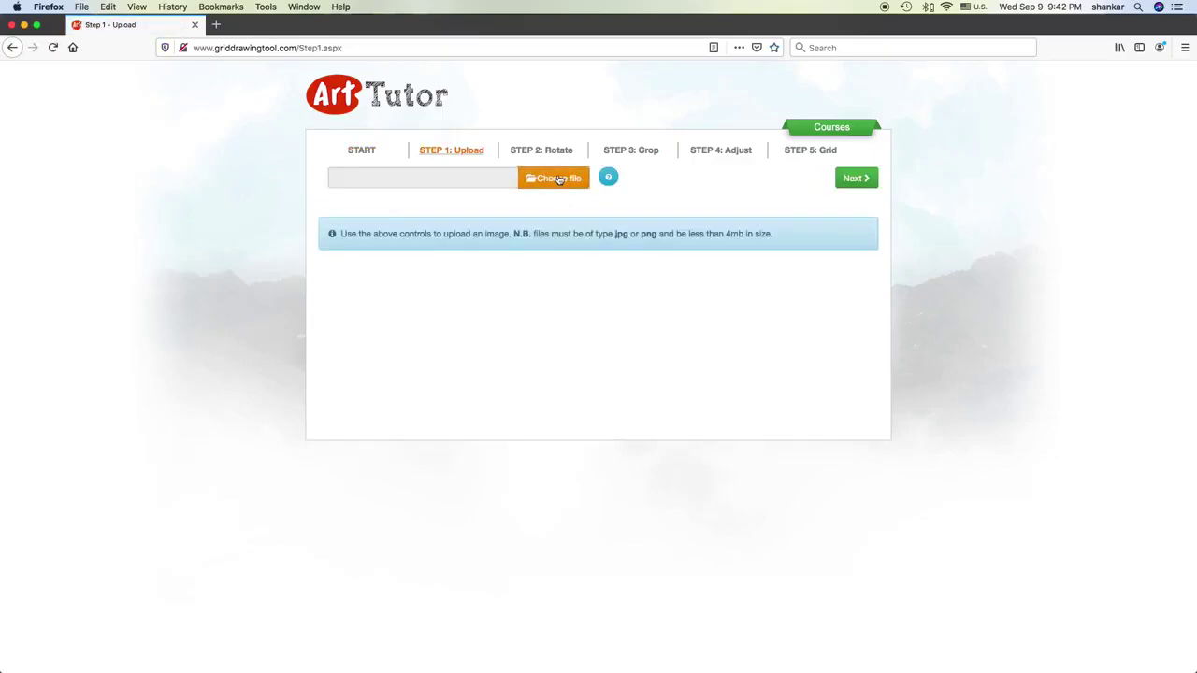
Try uploading the wonderwomen image from the ReadySetArt folder.
{"action": "left_click", "coordinate": [559, 178]}
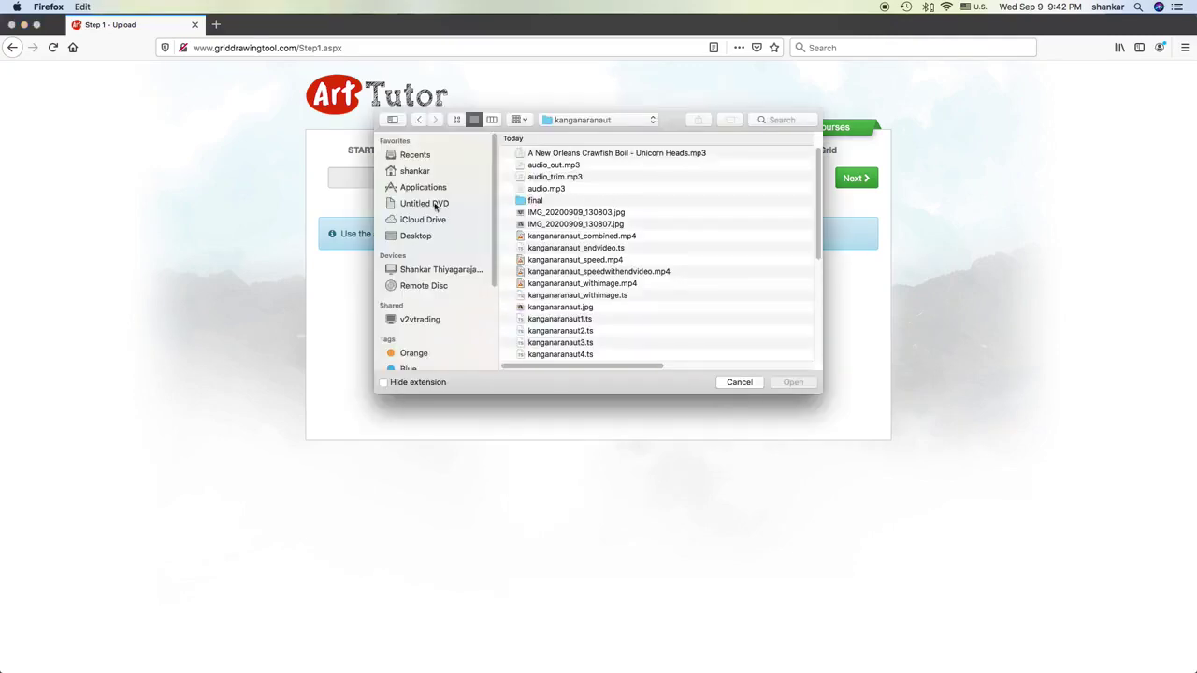
{"action": "left_click", "coordinate": [415, 174]}
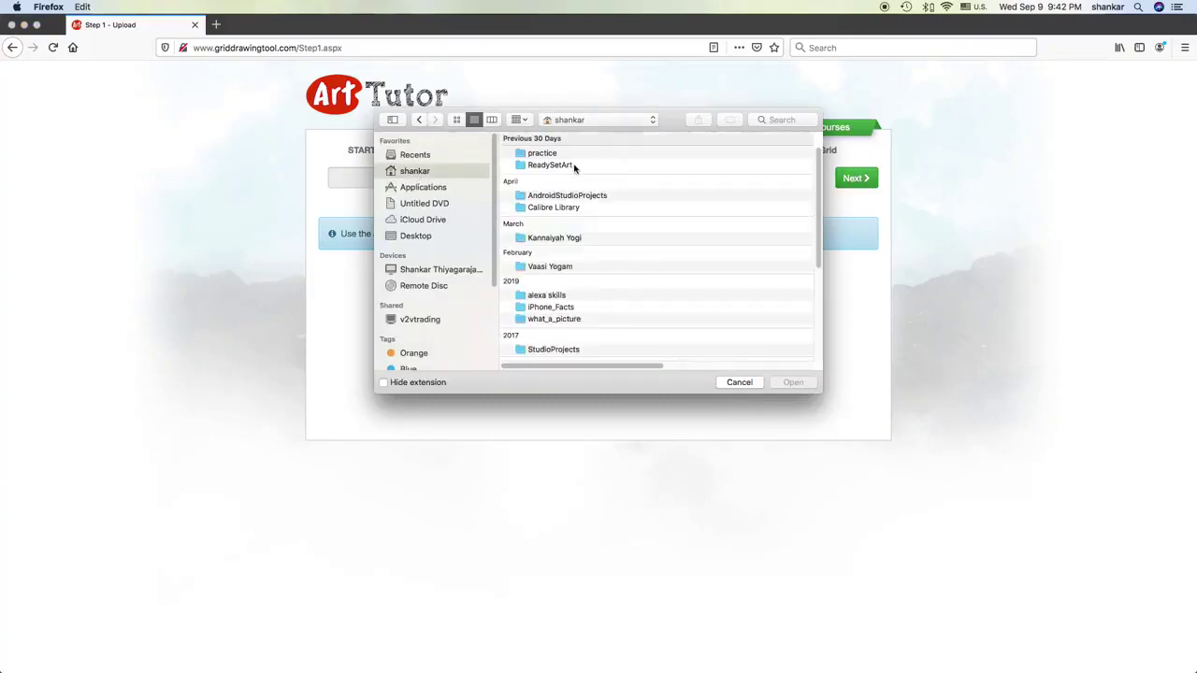
{"action": "left_click", "coordinate": [574, 165]}
{"action": "double_click", "coordinate": [575, 166]}
{"action": "left_click", "coordinate": [566, 166]}
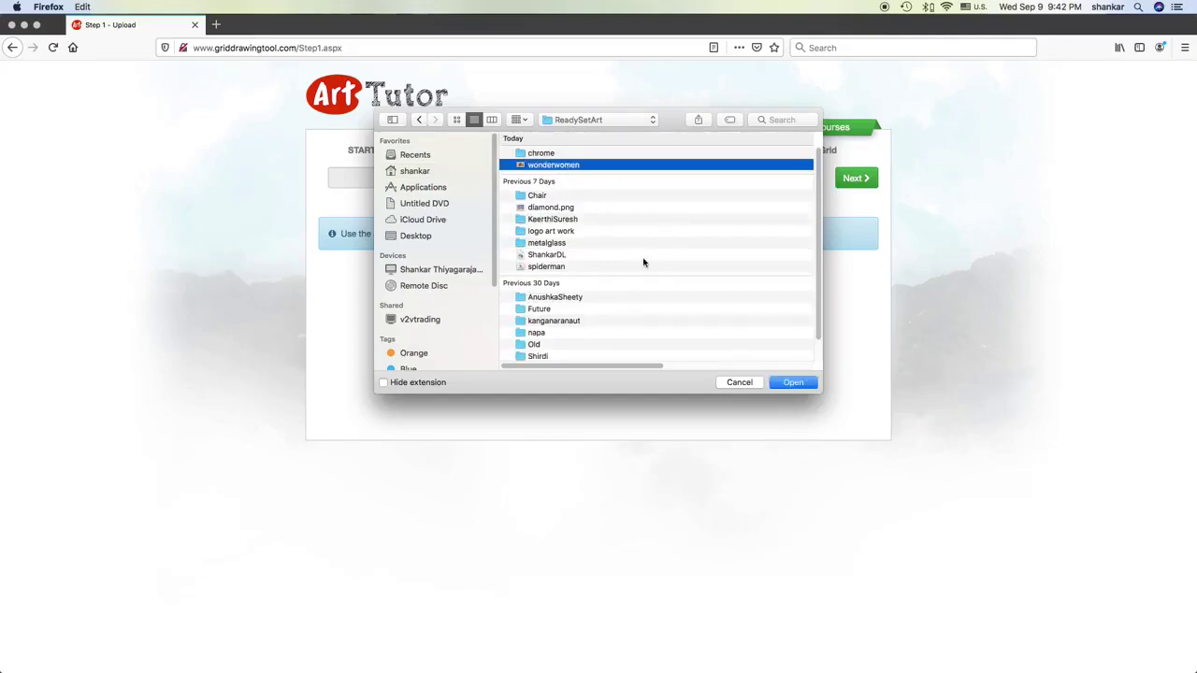
{"action": "left_click", "coordinate": [794, 384]}
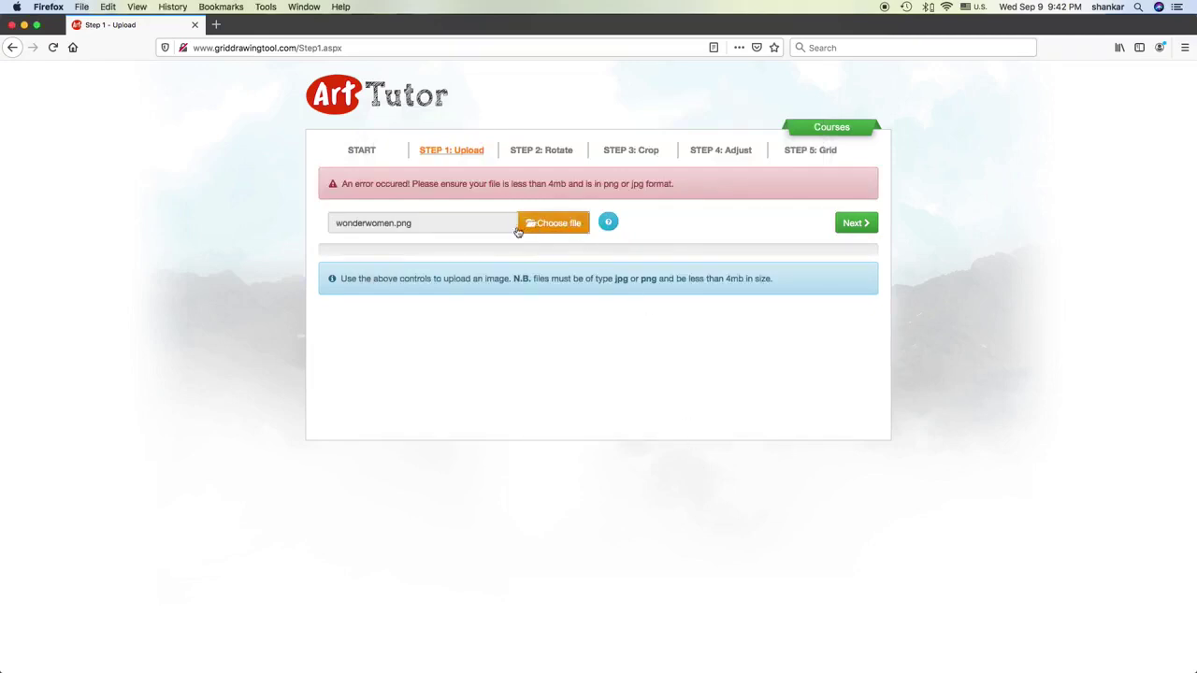
Upload the spiderman image from ReadySetArt instead.
{"action": "left_click", "coordinate": [560, 227]}
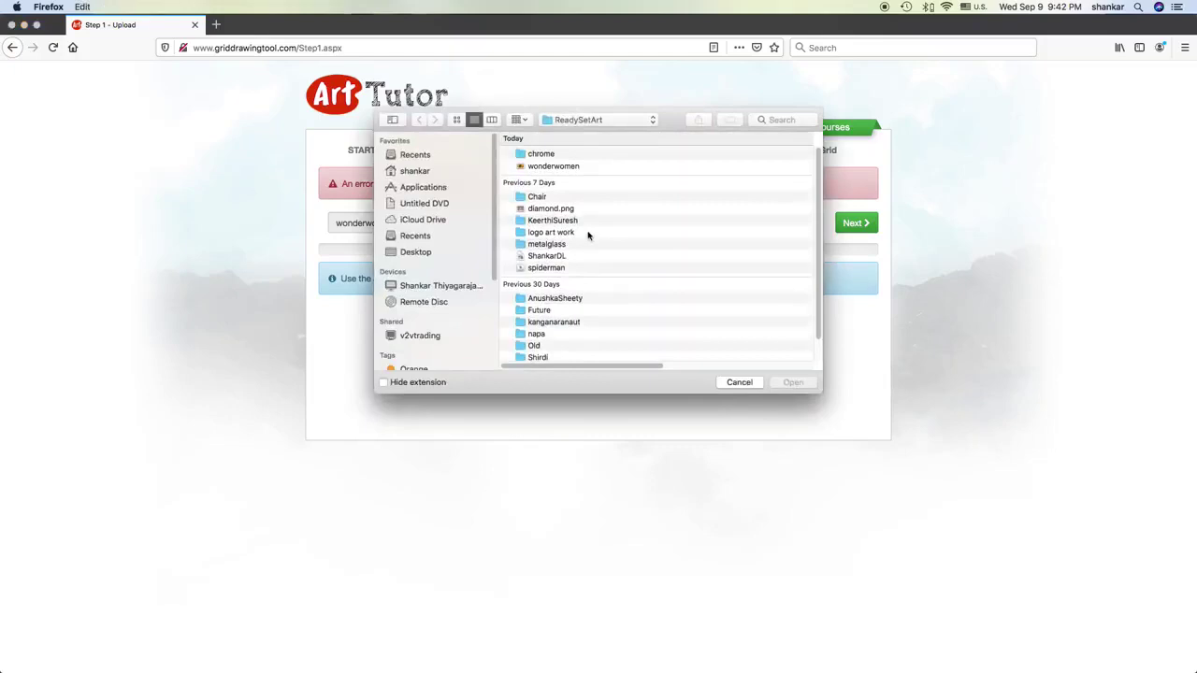
{"action": "left_click", "coordinate": [552, 262]}
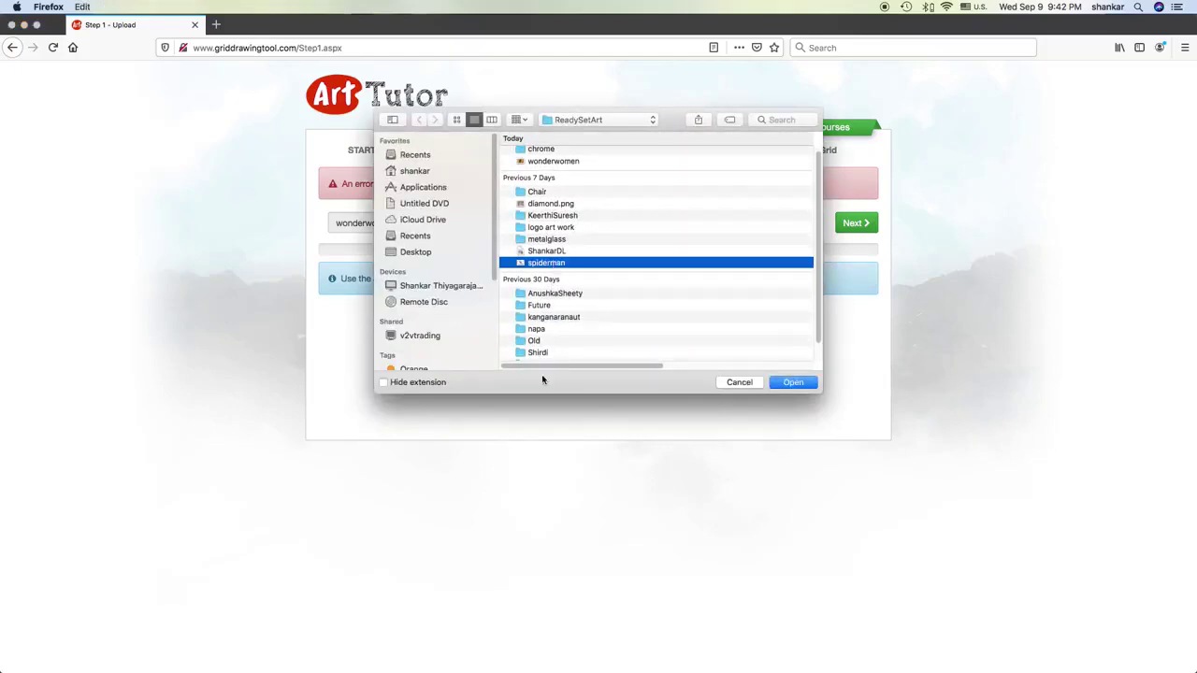
{"action": "left_click", "coordinate": [793, 382]}
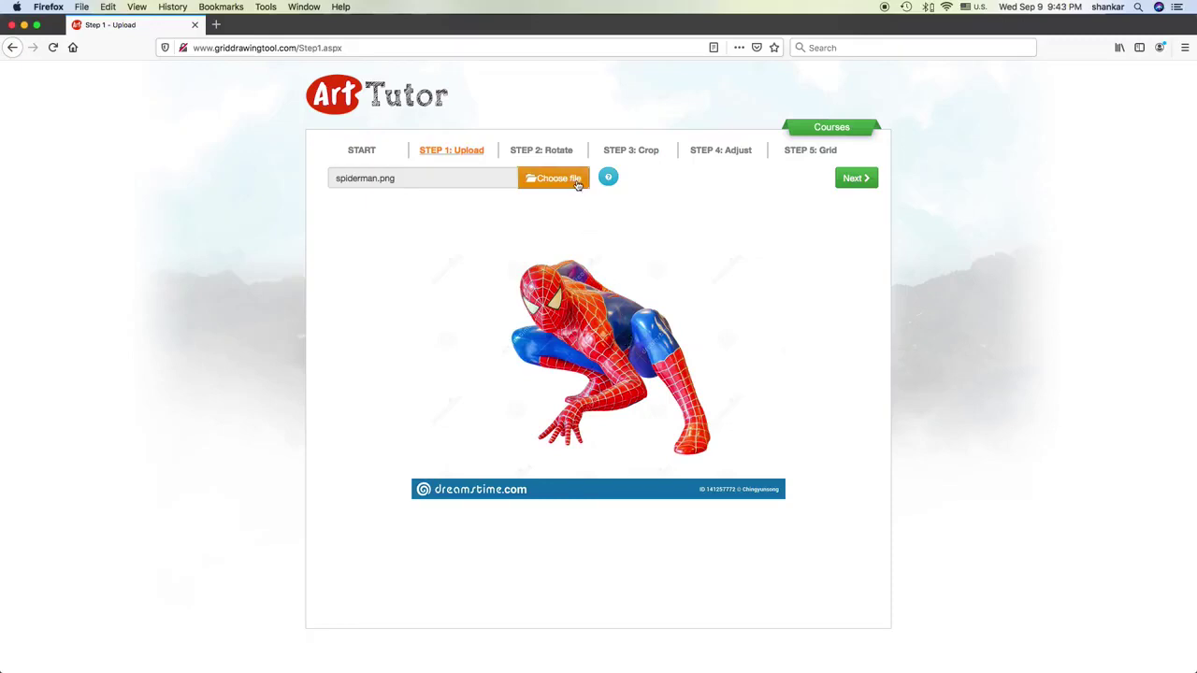
Skip to Step 3 and crop the photo to a box around Spider-Man, dropping the watermark.
{"action": "left_click", "coordinate": [858, 179]}
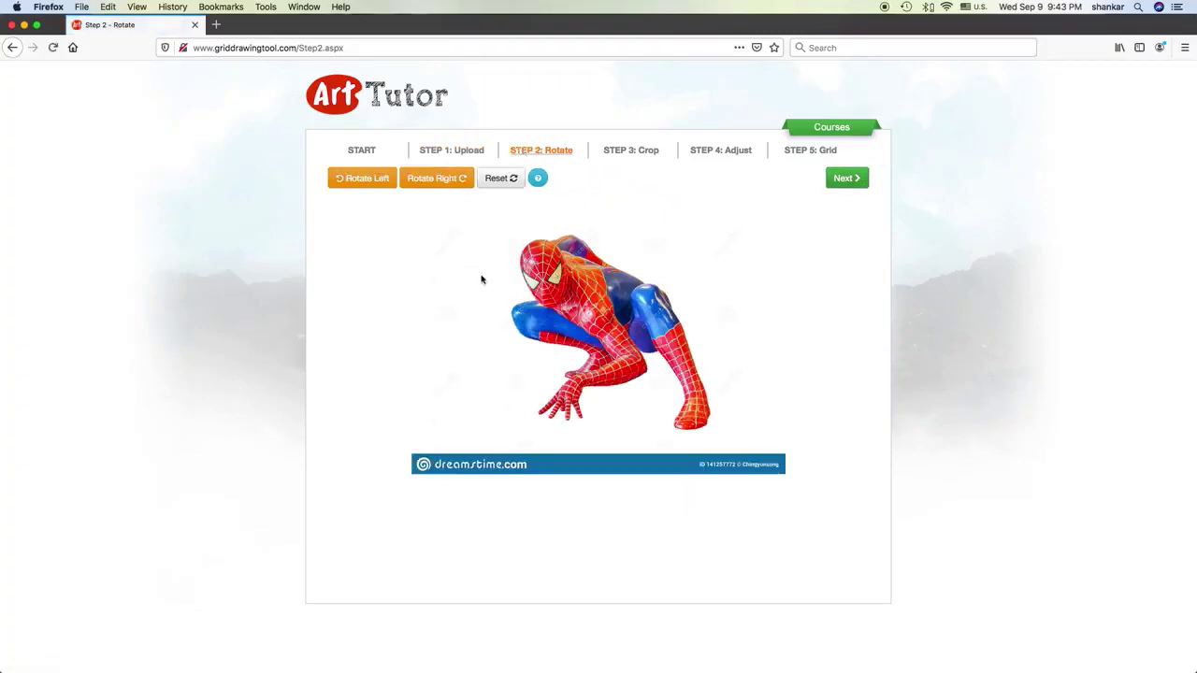
{"action": "left_click", "coordinate": [854, 182]}
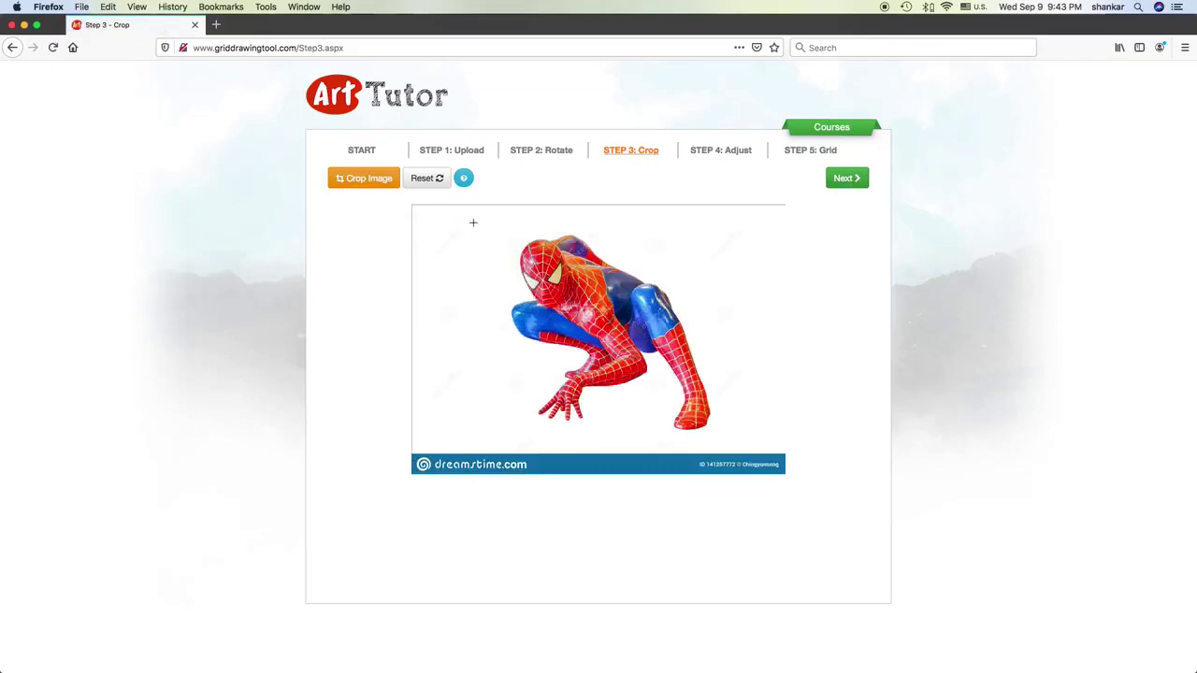
{"action": "left_click_drag", "start_coordinate": [492, 226], "coordinate": [728, 438]}
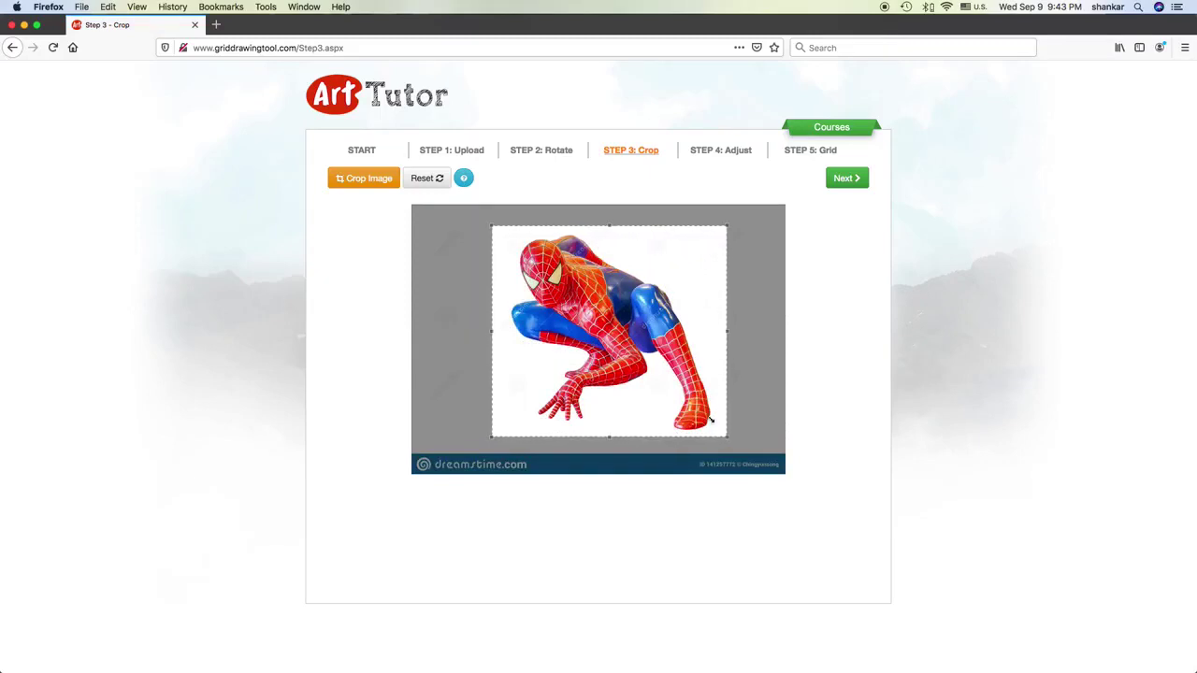
{"action": "left_click", "coordinate": [361, 183]}
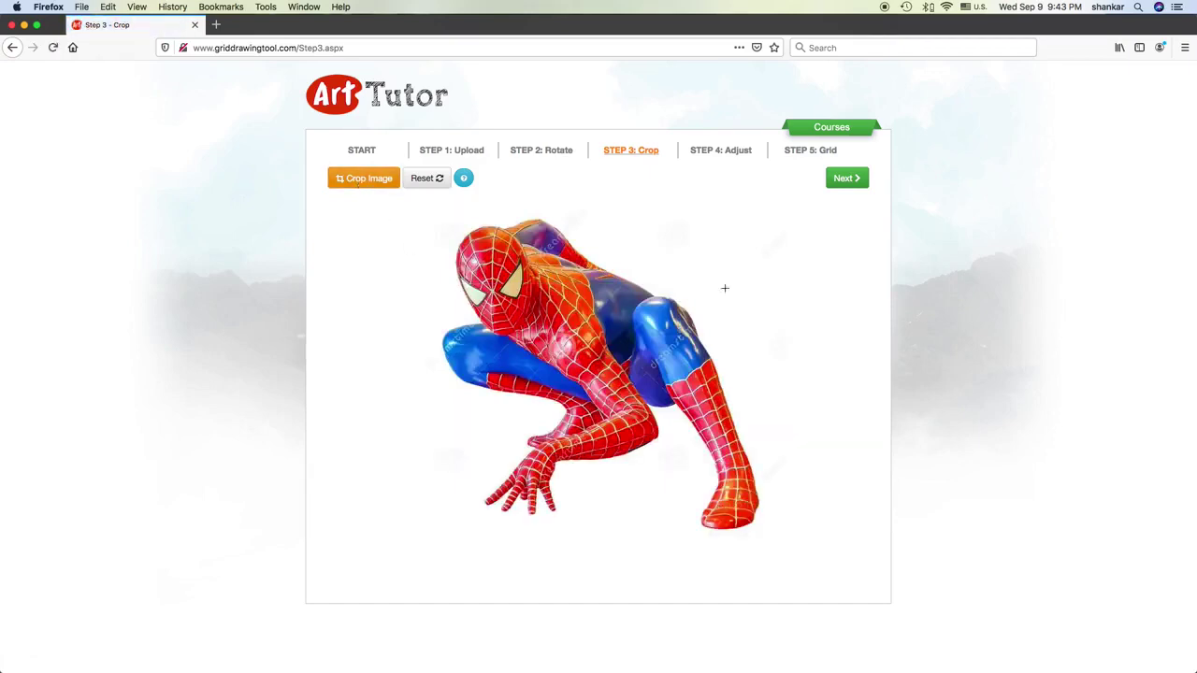
Go to the Adjust step and save a download of the cropped photo.
{"action": "left_click", "coordinate": [849, 179]}
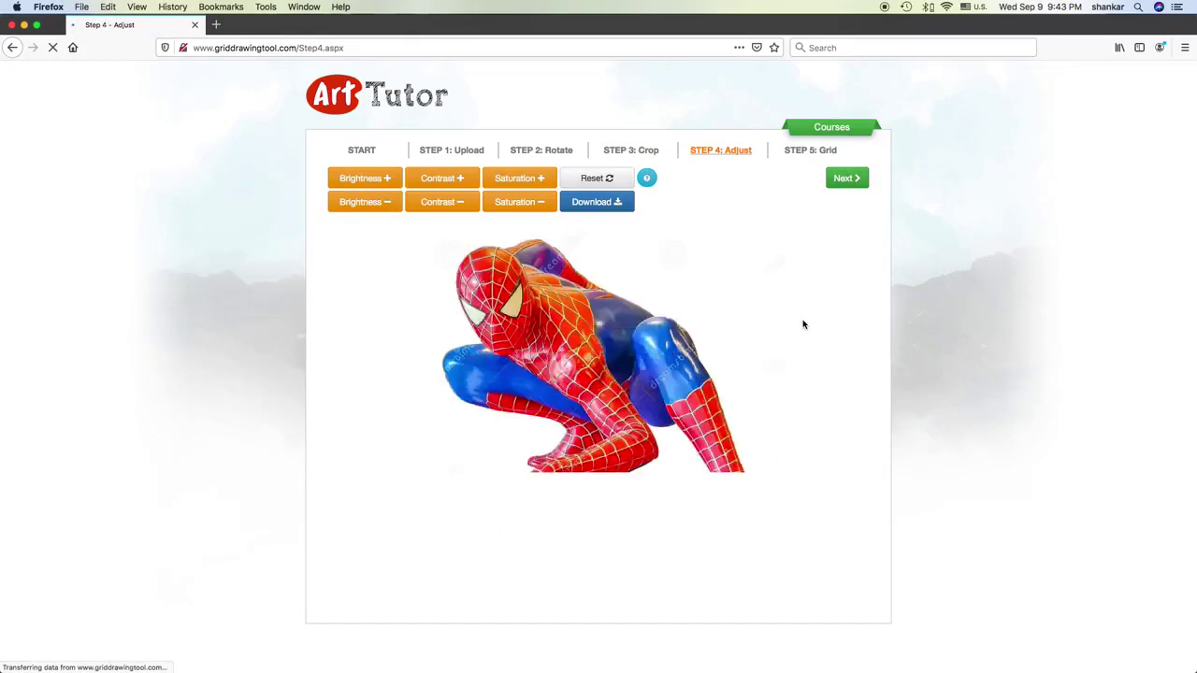
{"action": "left_click", "coordinate": [617, 207]}
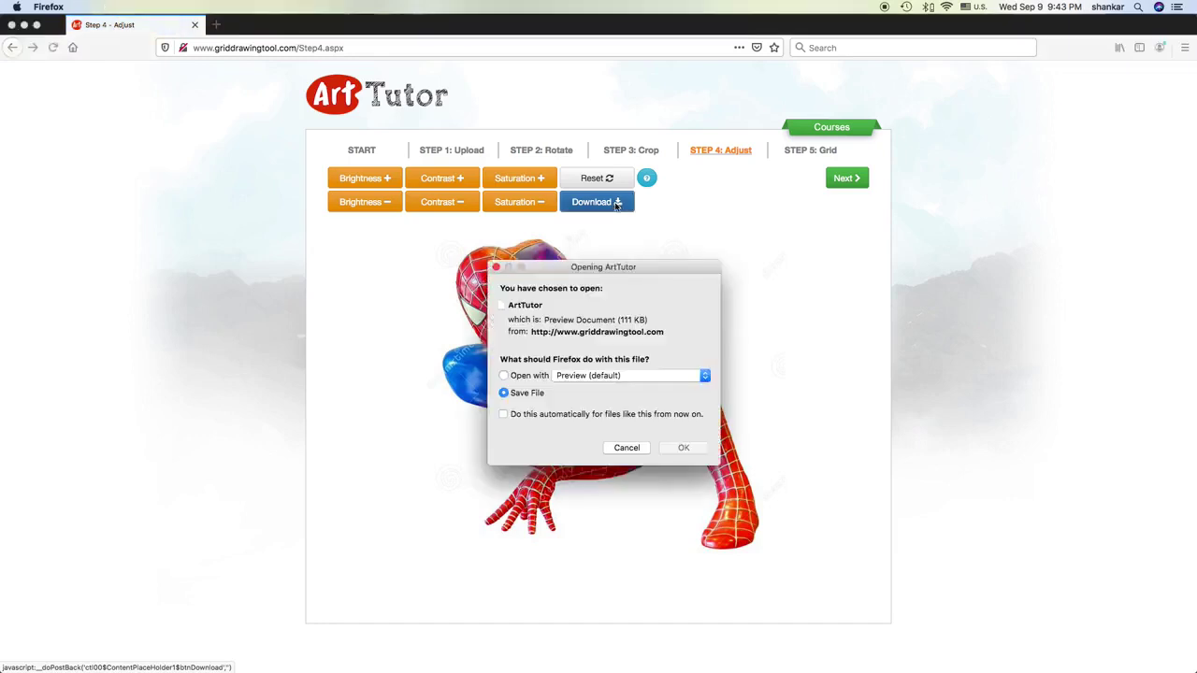
{"action": "left_click", "coordinate": [685, 448]}
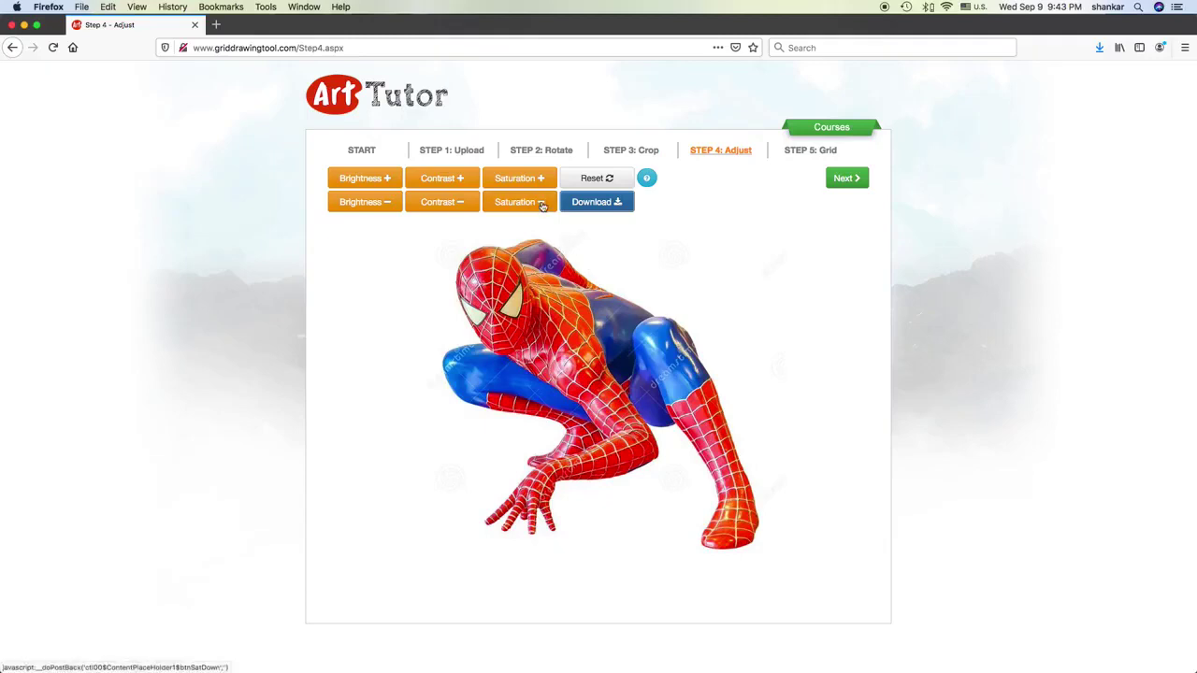
Lower the saturation four times until the image is fully grayscale.
{"action": "left_click", "coordinate": [542, 205]}
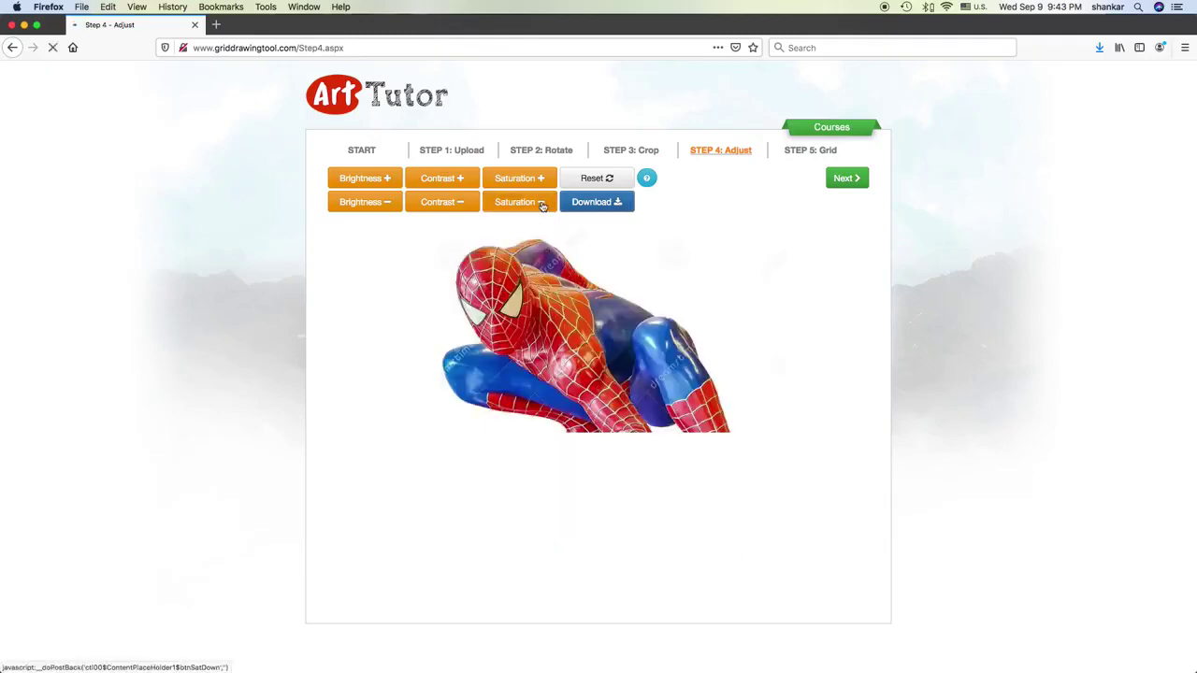
{"action": "left_click", "coordinate": [542, 206]}
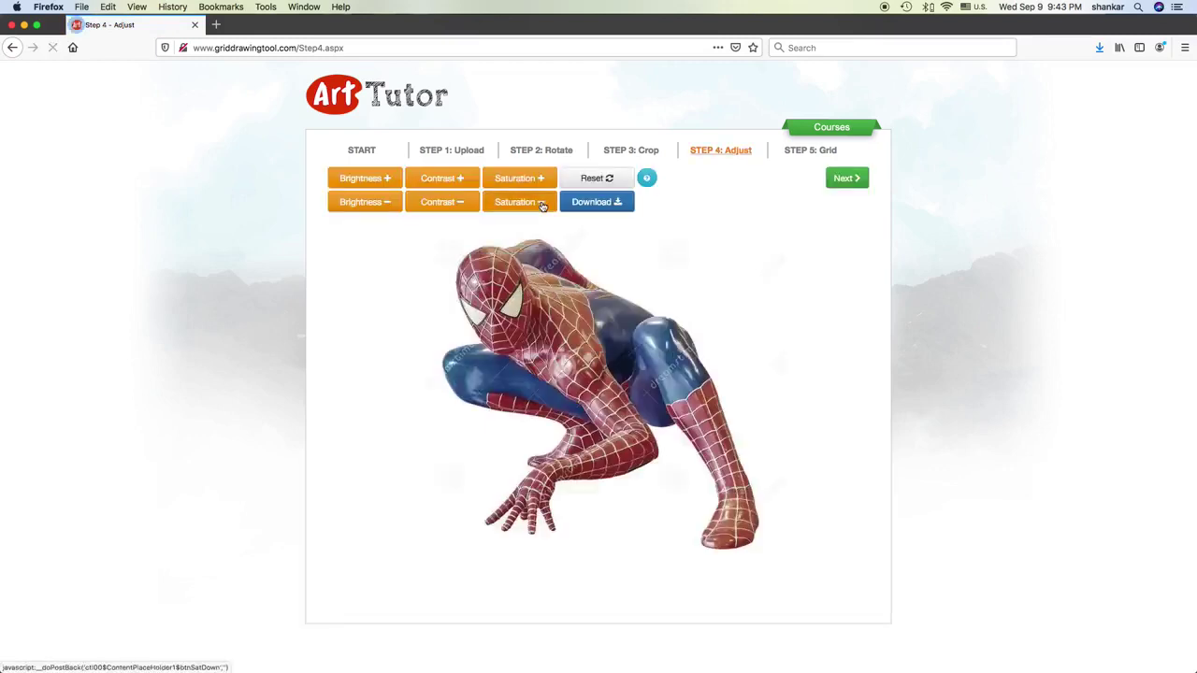
{"action": "left_click", "coordinate": [542, 206]}
{"action": "left_click", "coordinate": [542, 206]}
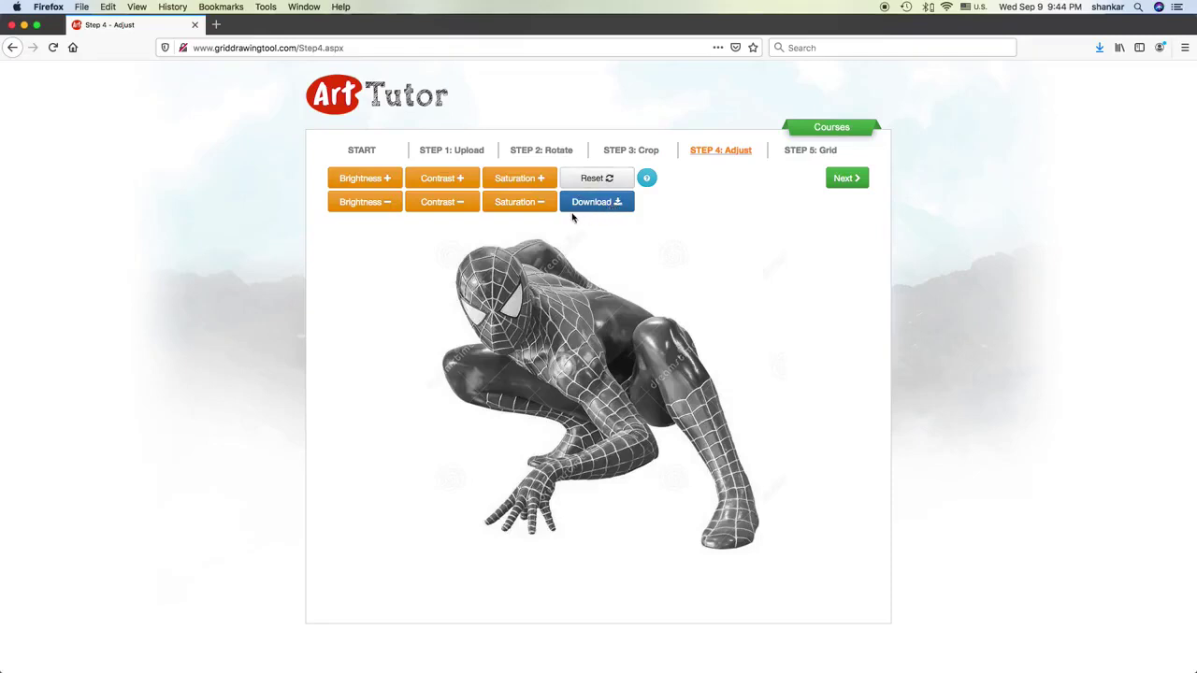
{"action": "left_click", "coordinate": [849, 178]}
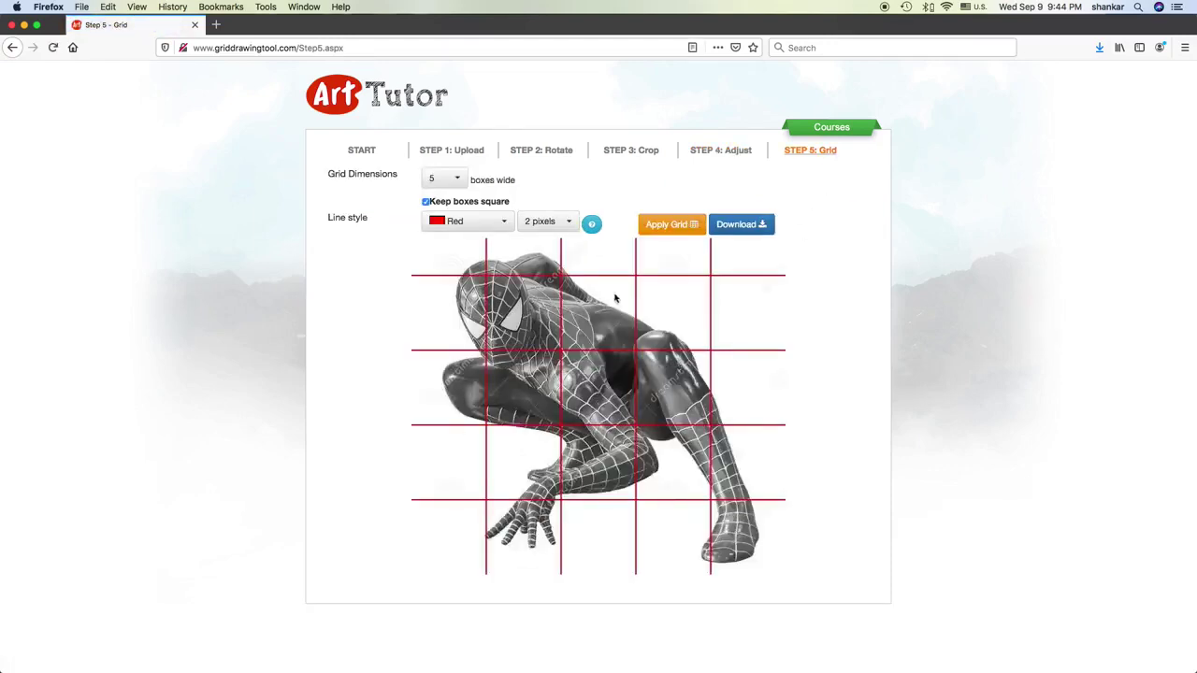
Apply a 1-pixel Cyan grid, 8 boxes wide, and save the gridded image download.
{"action": "left_click", "coordinate": [559, 225]}
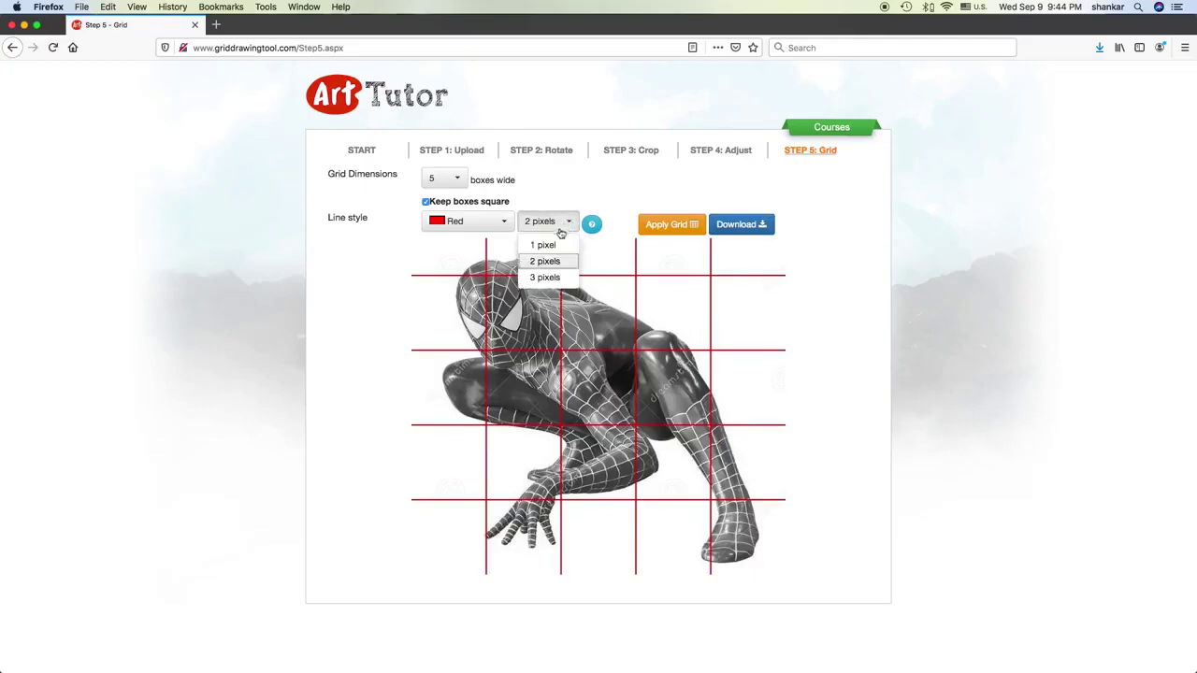
{"action": "left_click", "coordinate": [544, 245]}
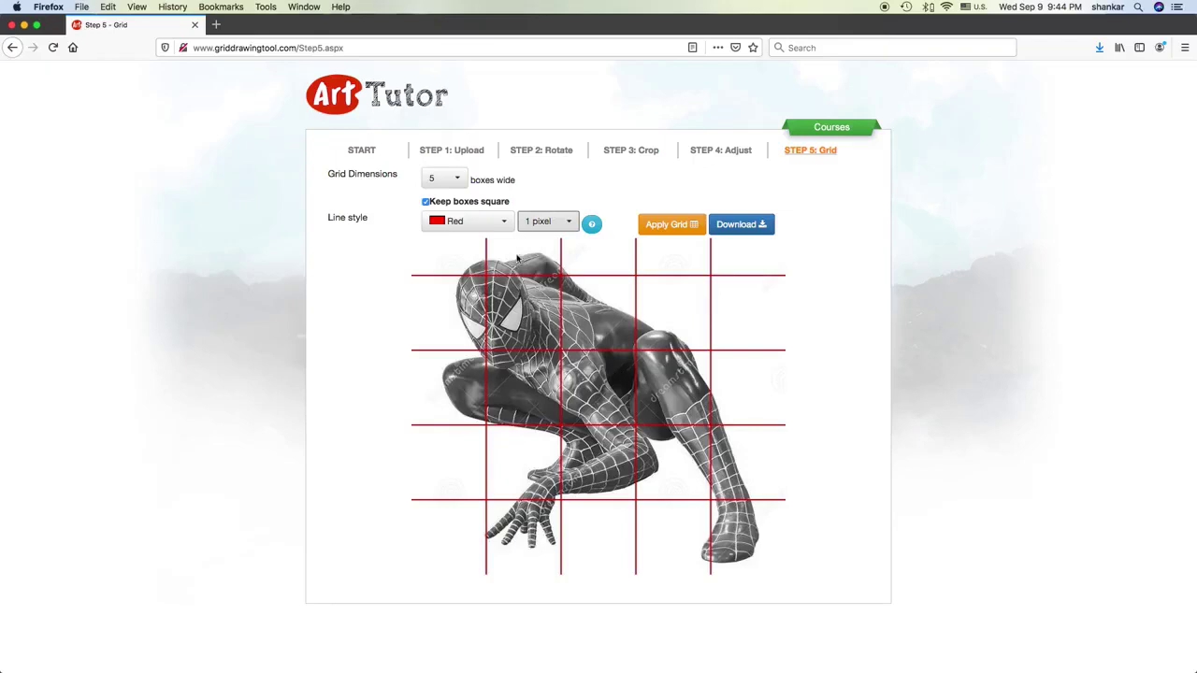
{"action": "left_click", "coordinate": [506, 227]}
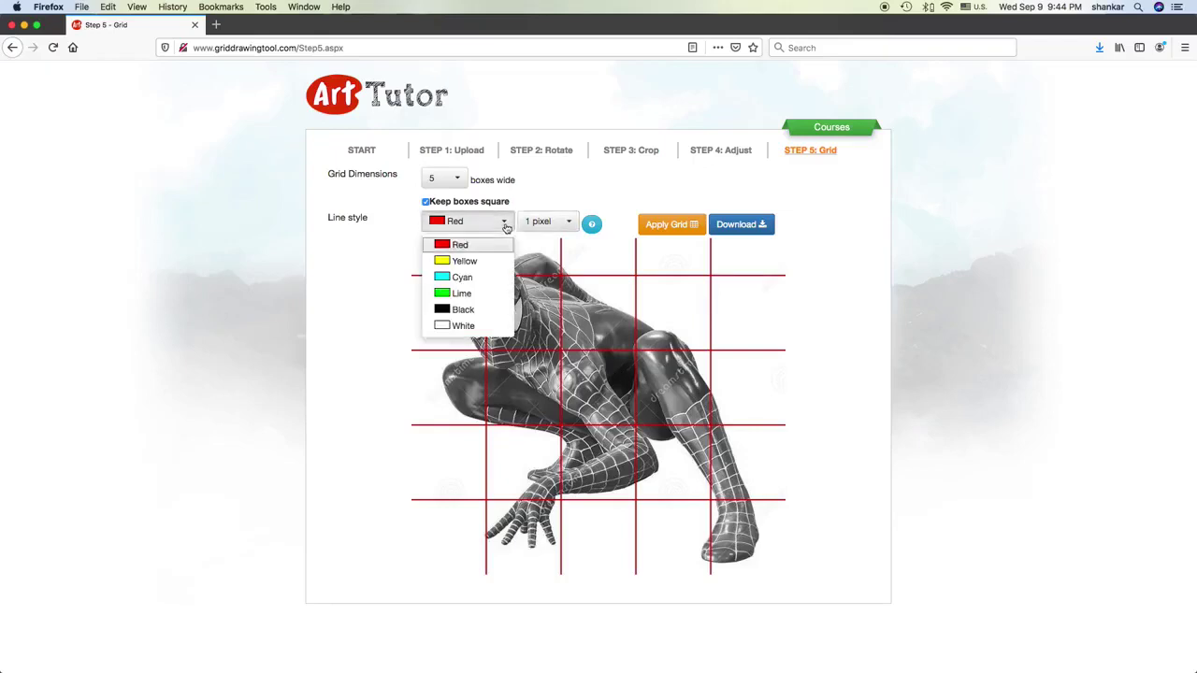
{"action": "left_click", "coordinate": [475, 276]}
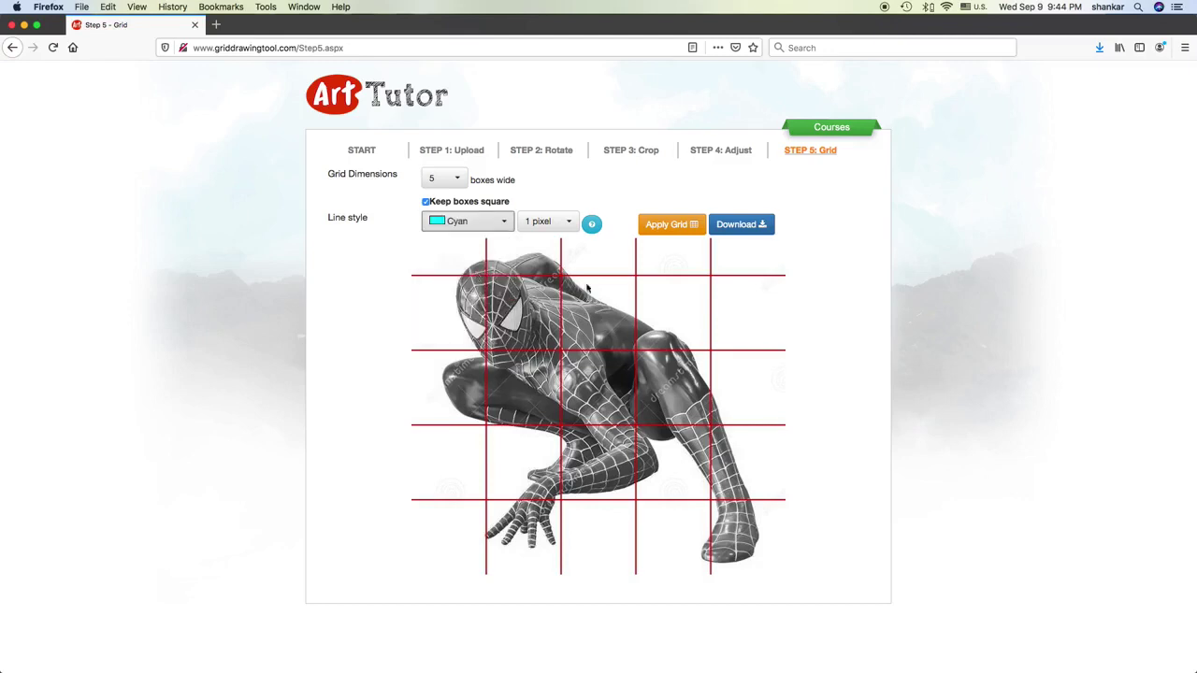
{"action": "left_click", "coordinate": [455, 179]}
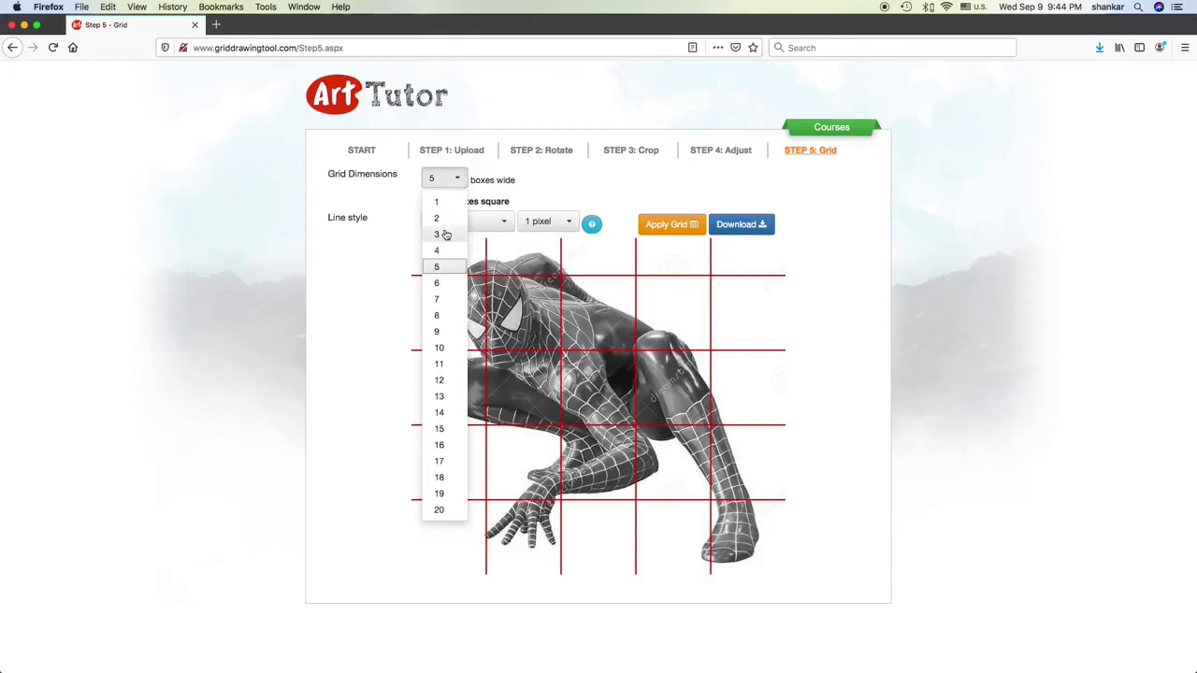
{"action": "left_click", "coordinate": [439, 316]}
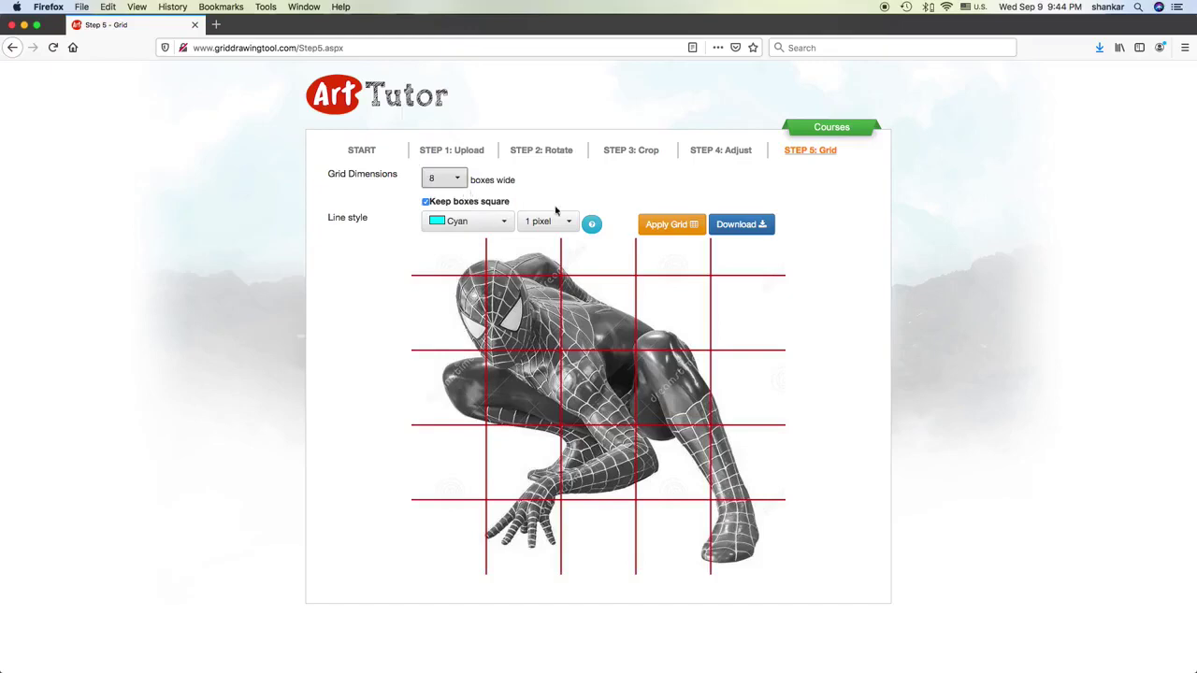
{"action": "left_click", "coordinate": [672, 227]}
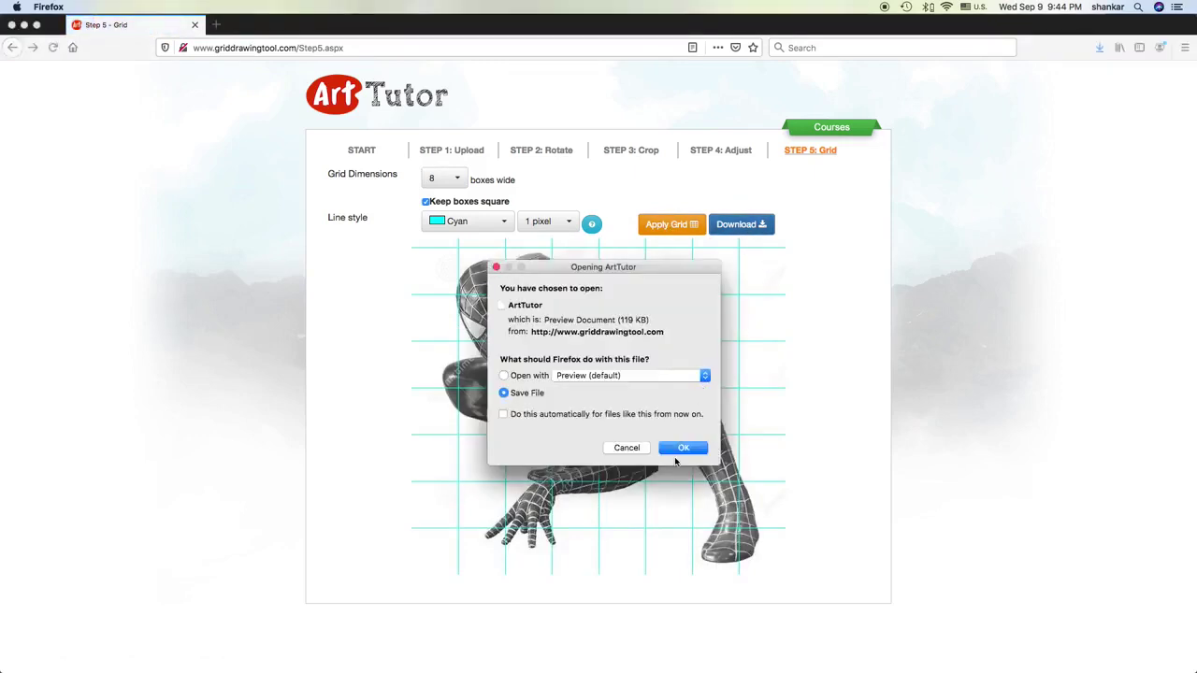
{"action": "left_click", "coordinate": [683, 448]}
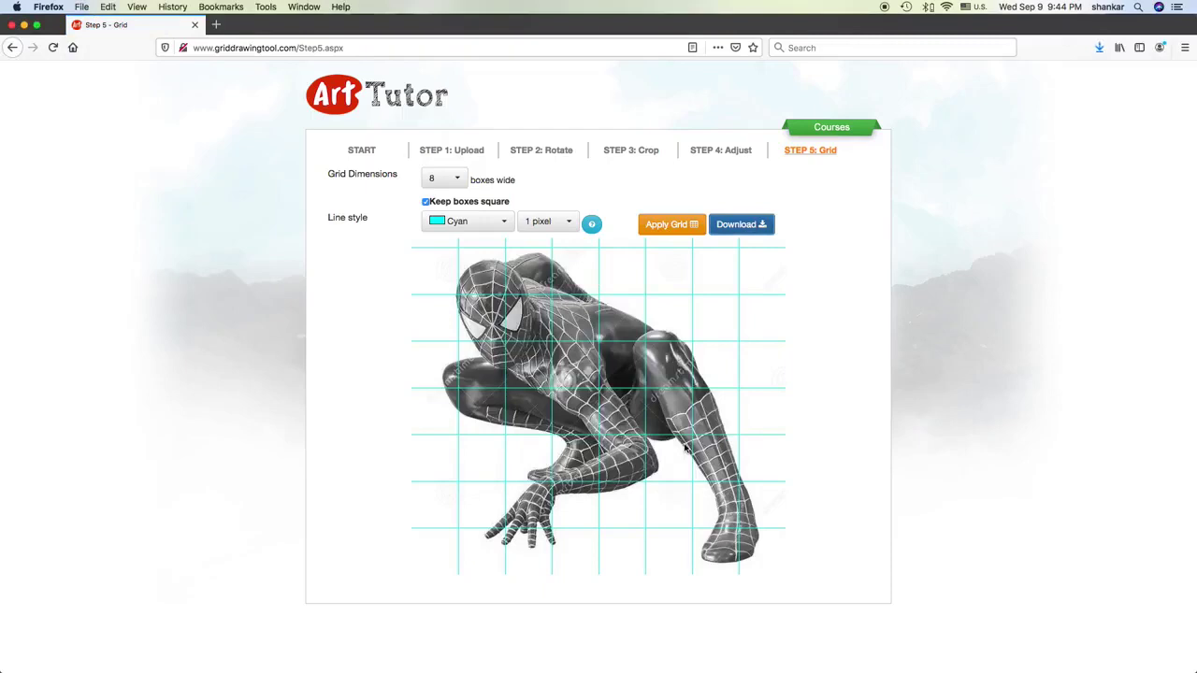
{"action": "key", "text": "super+Tab"}
{"action": "key", "text": "super+Tab"}
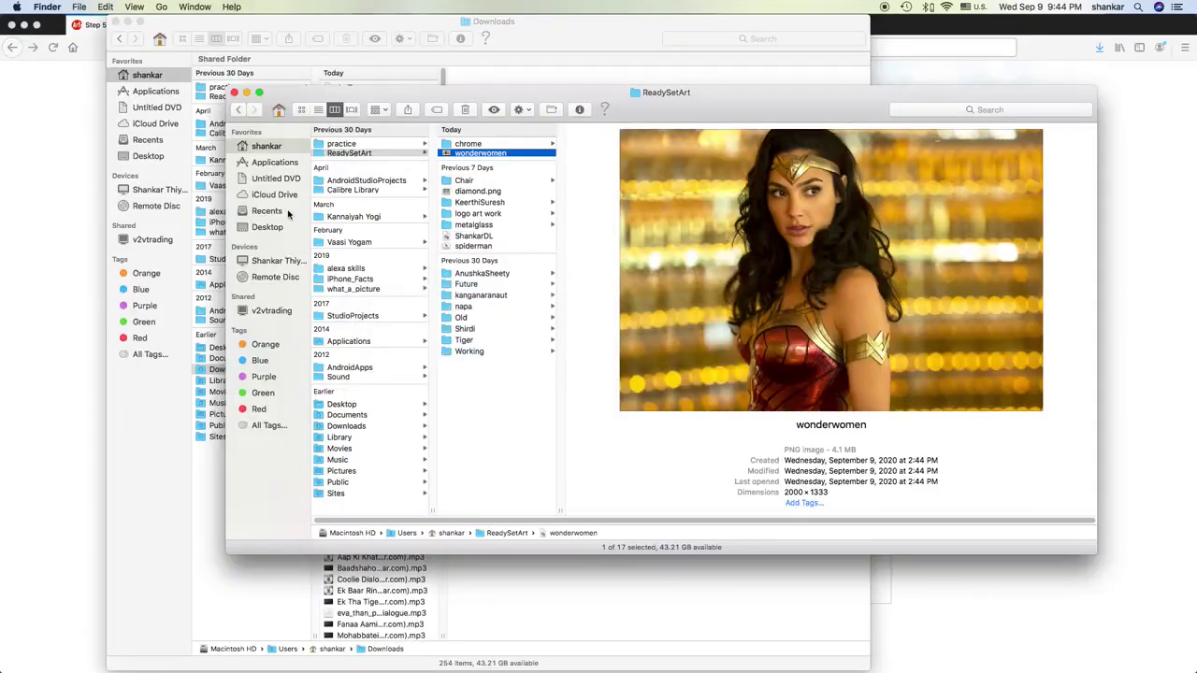
In Finder's Downloads folder, select the ArtTutor(1) file.
{"action": "left_click", "coordinate": [344, 427]}
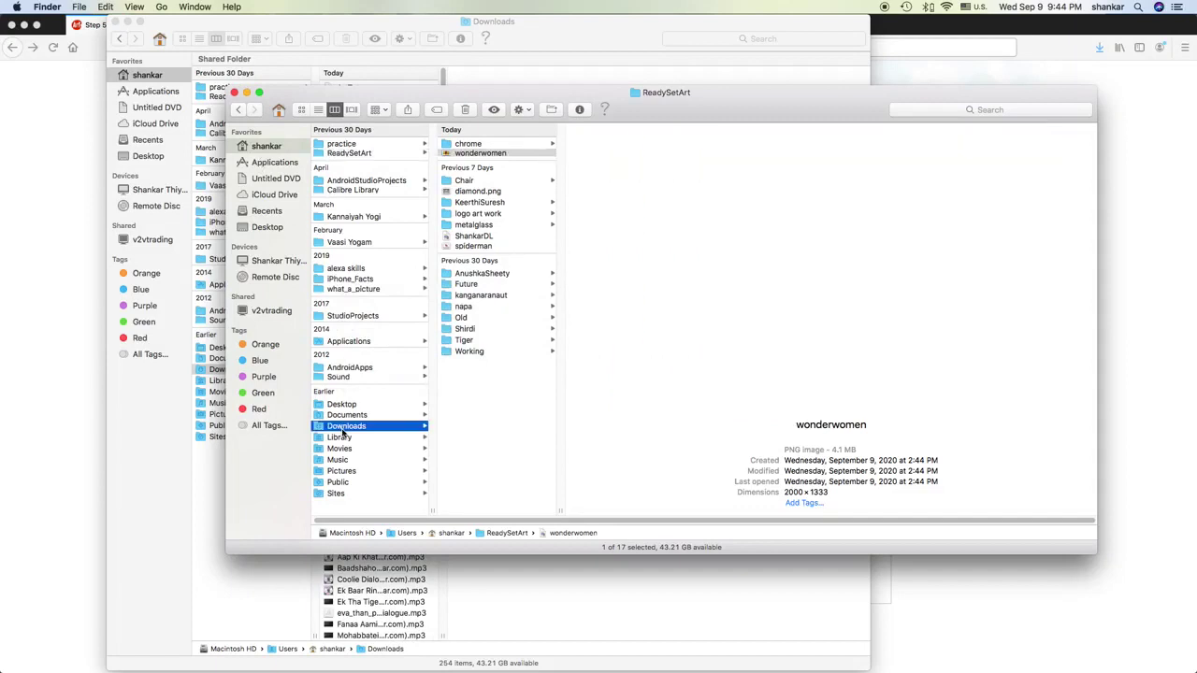
{"action": "left_click", "coordinate": [487, 157]}
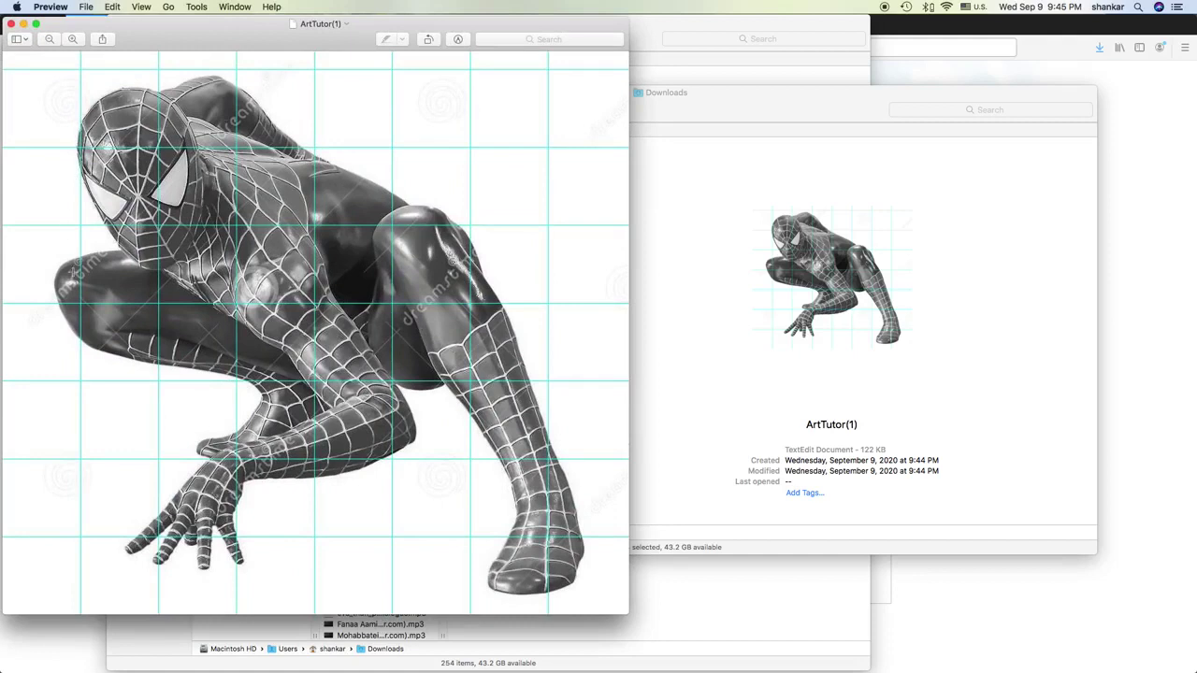
Cycle through the open applications with Cmd+Tab while ArtTutor(1) stays open in Preview.
{"action": "key", "text": "super+Tab"}
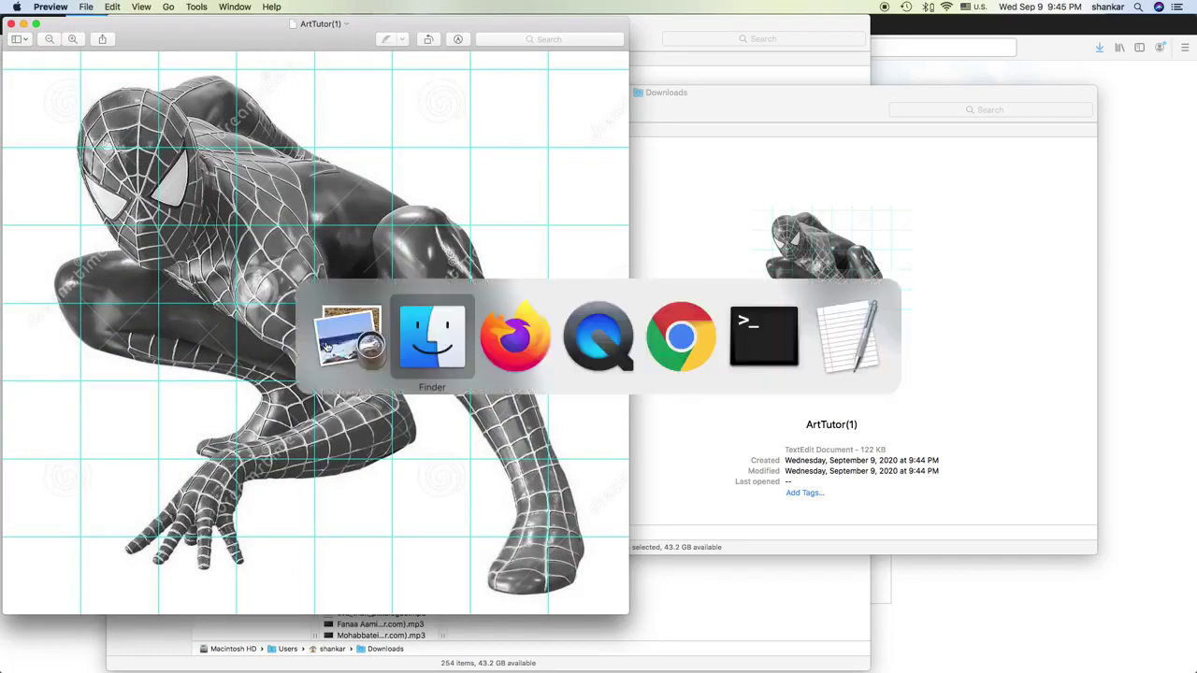
{"action": "key", "text": "super+Tab"}
{"action": "key", "text": "super+Tab"}
{"action": "key", "text": "super+Tab"}
{"action": "key", "text": "super+Tab"}
{"action": "key", "text": "super+Tab"}
{"action": "key", "text": "super+Tab"}
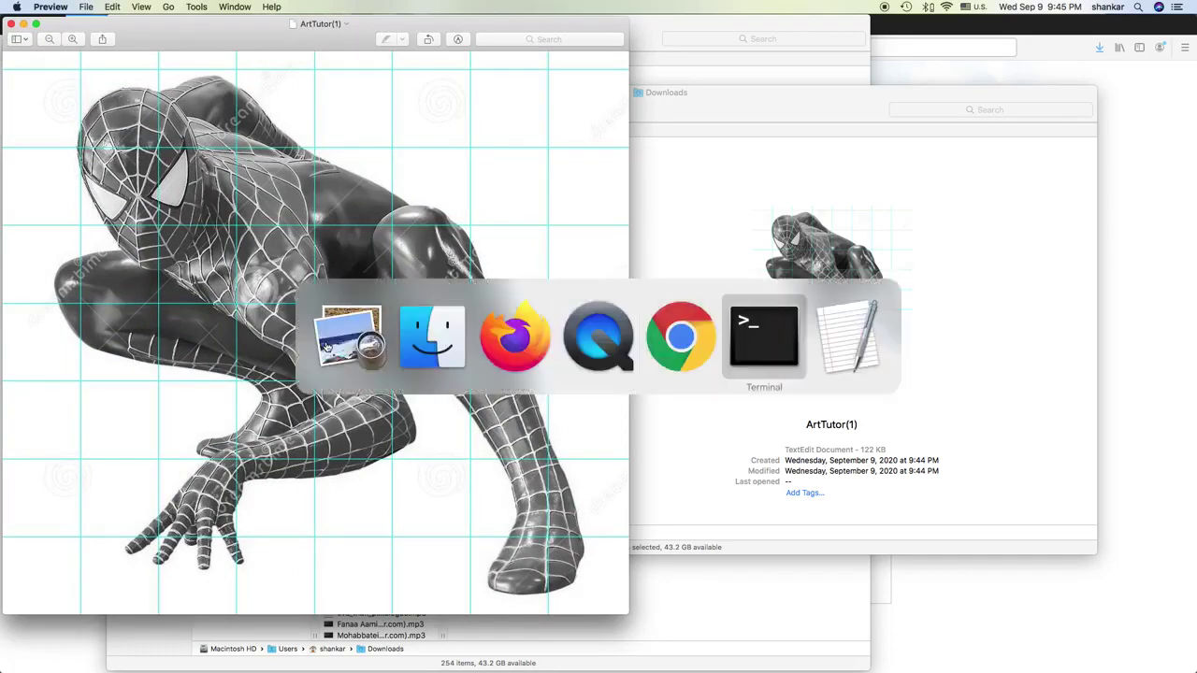
{"action": "key", "text": "super+Tab"}
{"action": "key", "text": "super+Tab"}
{"action": "key", "text": "super+Tab"}
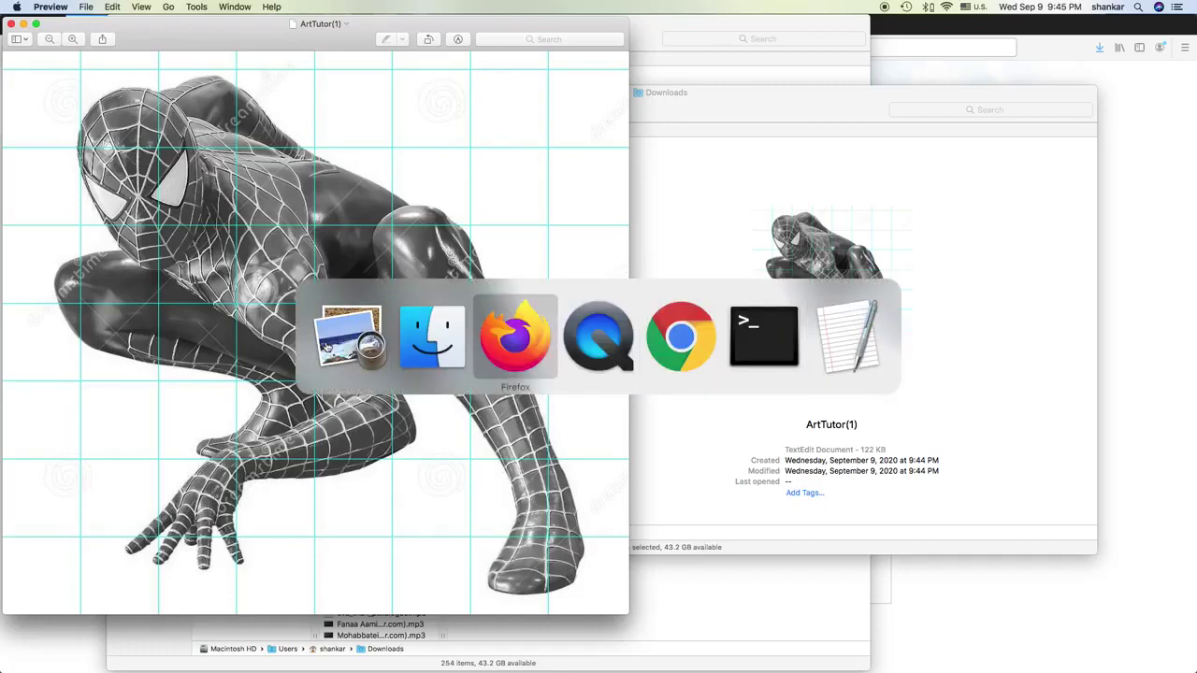